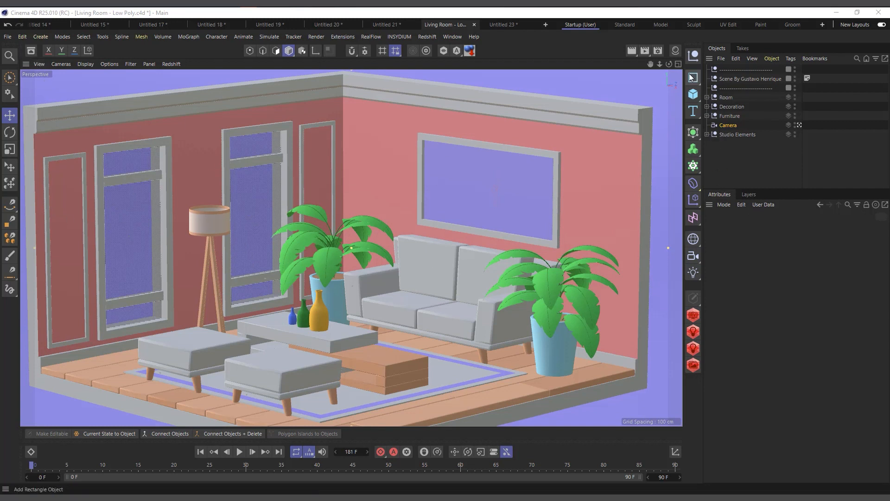
- Add a Protection rigging tag to the Camera object
{"action": "left_click", "coordinate": [727, 126]}
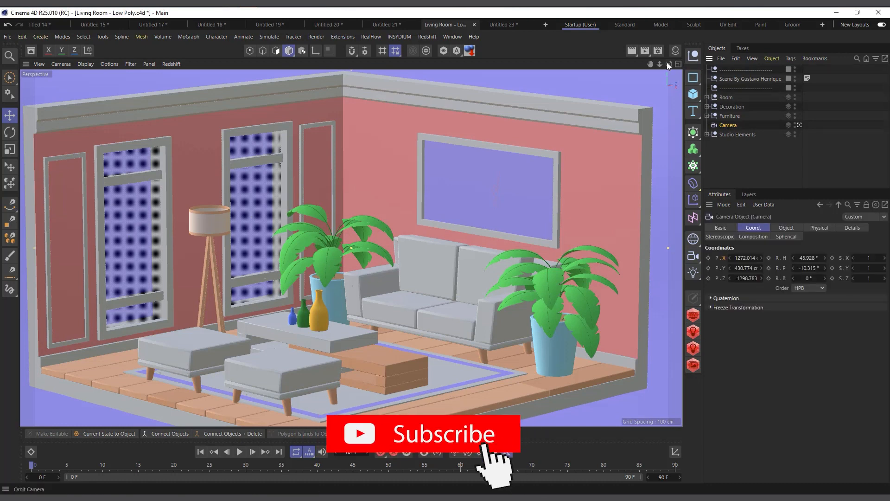
{"action": "mouse_move", "coordinate": [660, 66]}
{"action": "left_mouse_down"}
{"action": "mouse_move", "coordinate": [681, 65]}
{"action": "mouse_move", "coordinate": [645, 66]}
{"action": "mouse_move", "coordinate": [682, 64]}
{"action": "mouse_move", "coordinate": [644, 39]}
{"action": "mouse_move", "coordinate": [657, 92]}
{"action": "mouse_move", "coordinate": [673, 60]}
{"action": "mouse_move", "coordinate": [658, 66]}
{"action": "left_mouse_up"}
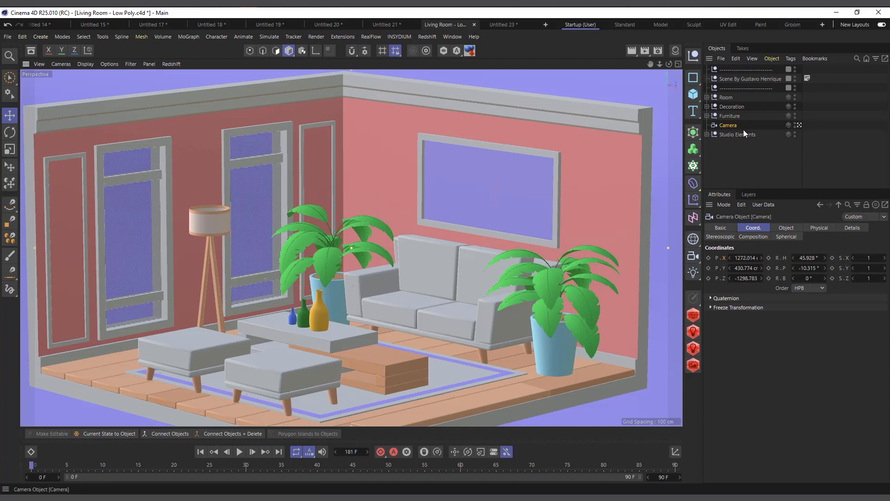
{"action": "right_click", "coordinate": [722, 124]}
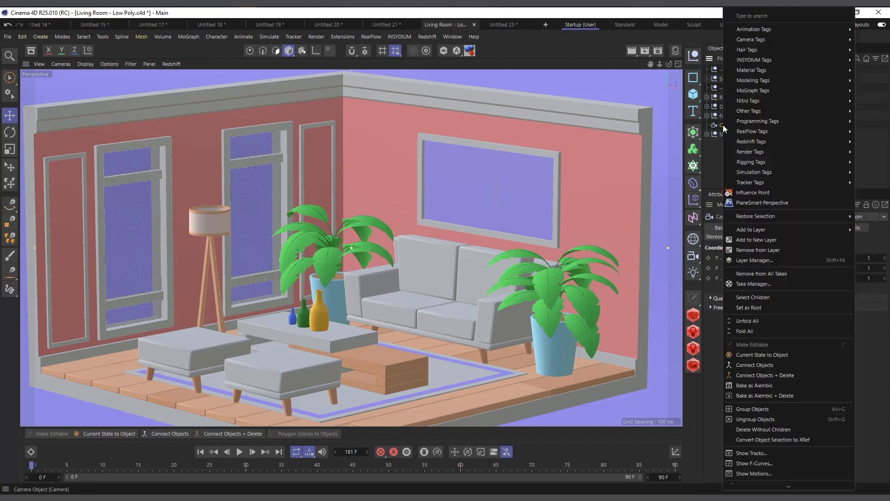
{"action": "mouse_move", "coordinate": [766, 163]}
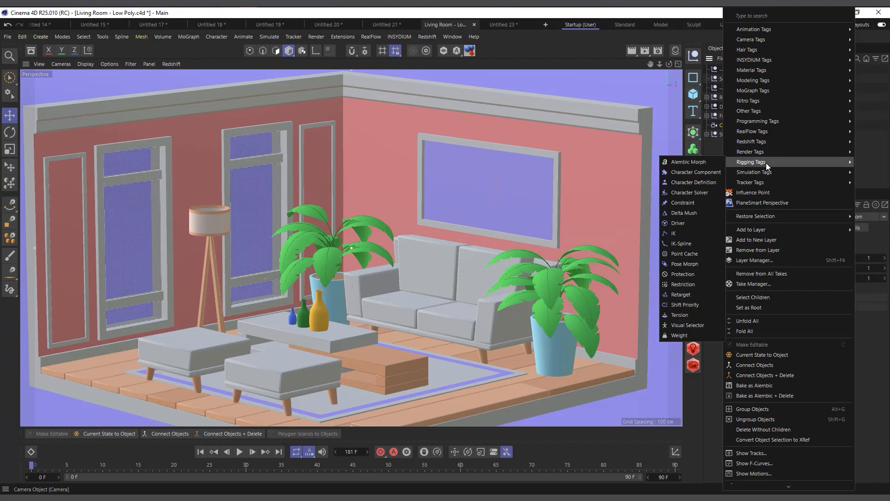
{"action": "left_click", "coordinate": [686, 277]}
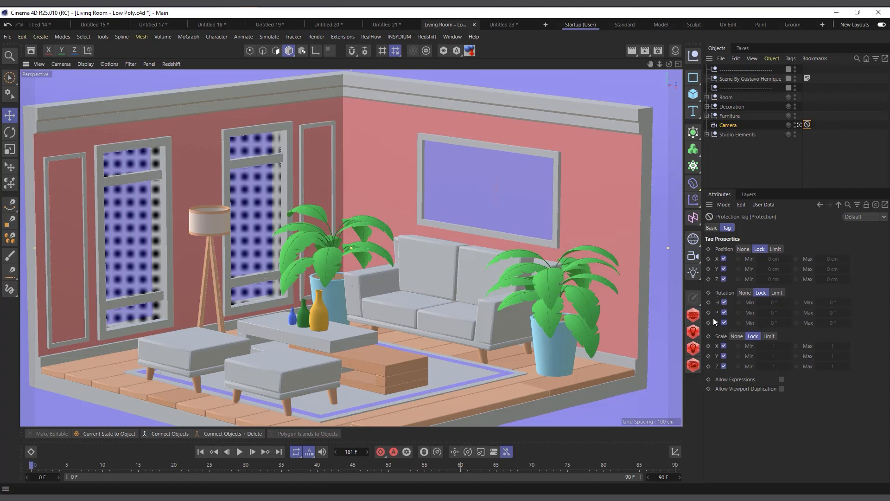
- Unlock the X position in the camera's Protection tag, test moving the camera, and lock X again
{"action": "left_click", "coordinate": [724, 259]}
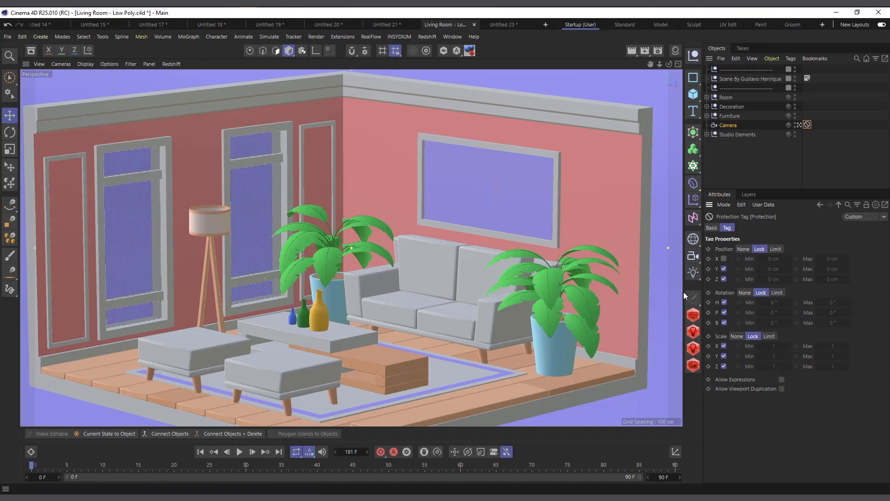
{"action": "mouse_move", "coordinate": [660, 64]}
{"action": "left_mouse_down"}
{"action": "mouse_move", "coordinate": [677, 63]}
{"action": "mouse_move", "coordinate": [658, 65]}
{"action": "left_mouse_up"}
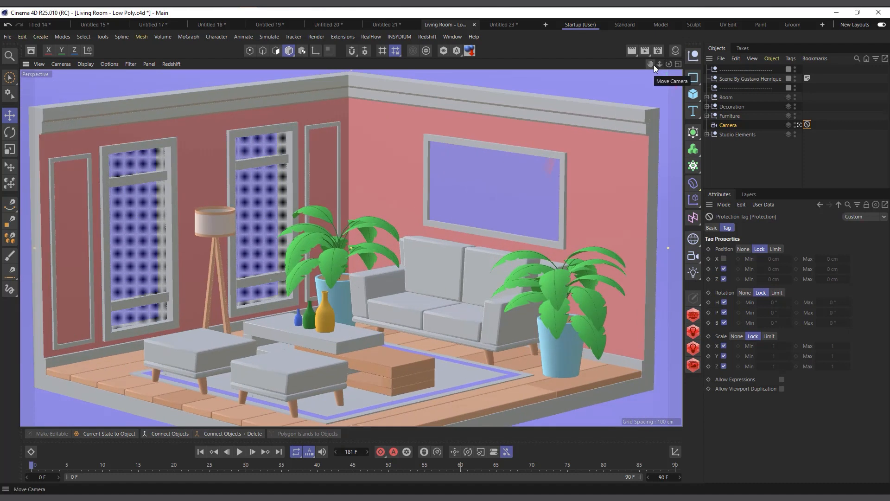
{"action": "left_click_drag", "start_coordinate": [654, 64], "coordinate": [648, 63]}
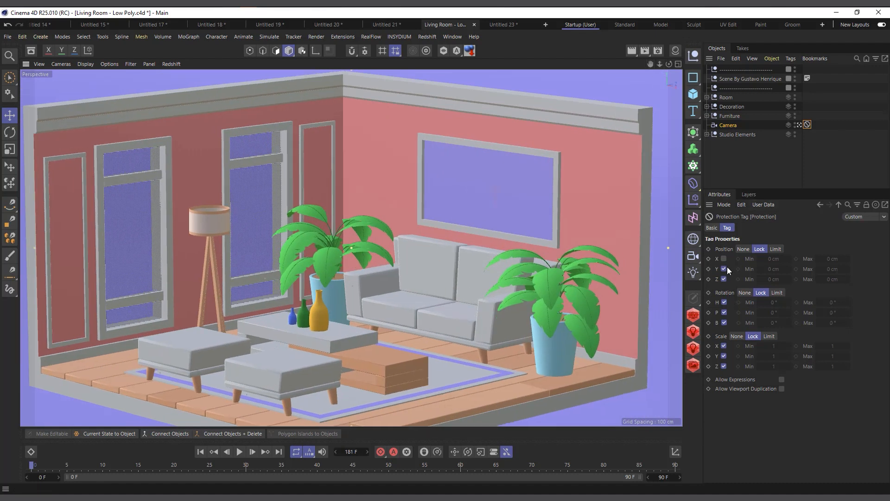
{"action": "left_click", "coordinate": [724, 258]}
- Set the tag's Rotation to None, test orbiting the camera, and set Rotation back to Lock
{"action": "left_click", "coordinate": [745, 293]}
{"action": "left_click_drag", "start_coordinate": [669, 65], "coordinate": [598, 74]}
{"action": "left_click_drag", "start_coordinate": [668, 67], "coordinate": [666, 67]}
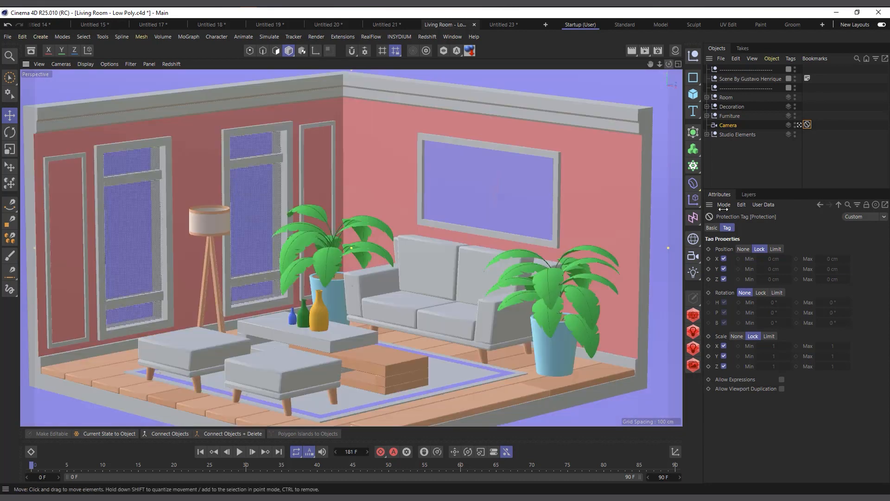
{"action": "left_click", "coordinate": [761, 294]}
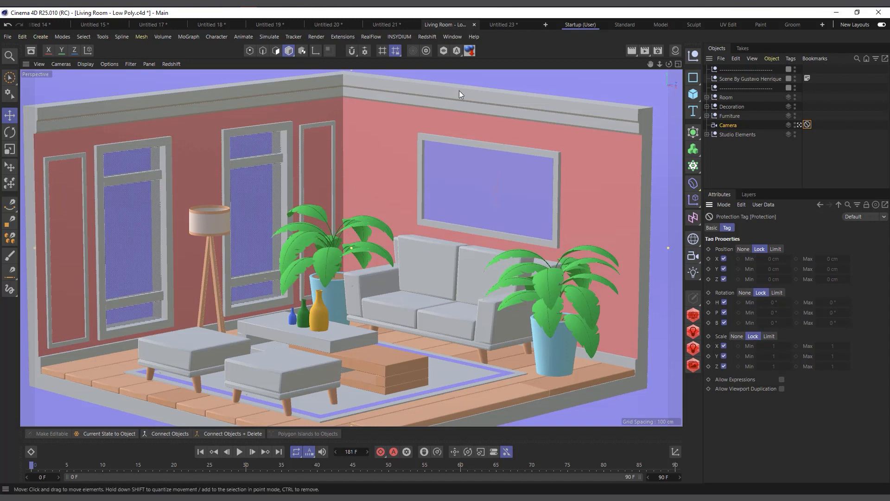
- Switch to the Untitled 23 document and add a Protection rigging tag to the Circle inside the Rectangle
{"action": "left_click", "coordinate": [496, 24]}
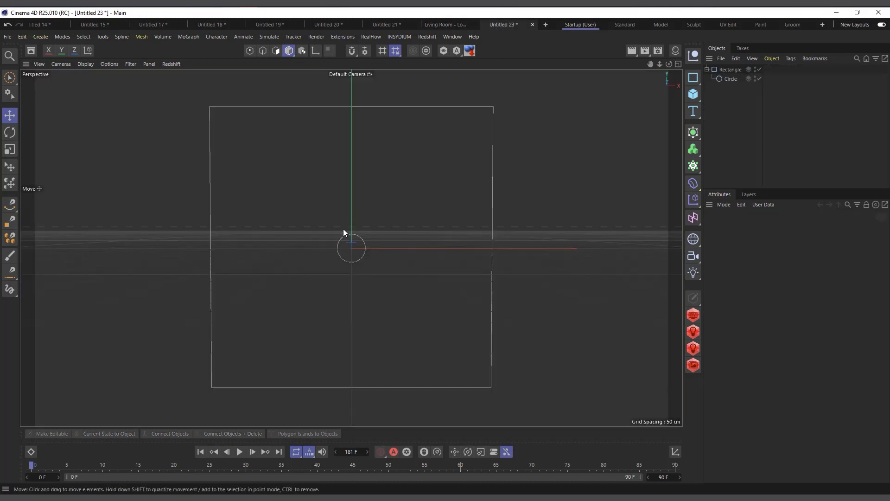
{"action": "left_click", "coordinate": [727, 79]}
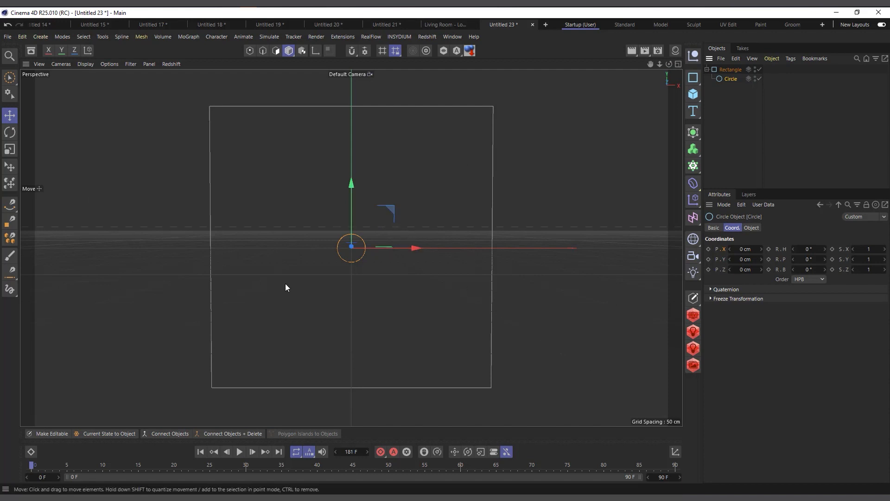
{"action": "right_click", "coordinate": [729, 78]}
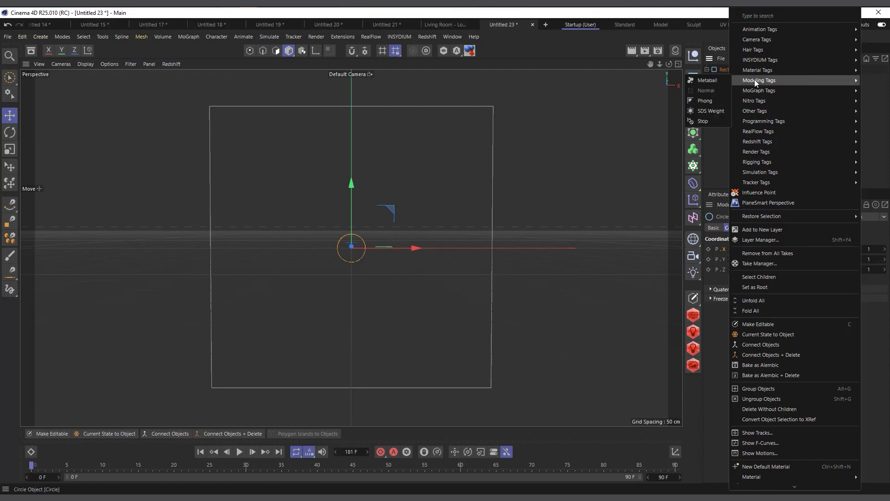
{"action": "mouse_move", "coordinate": [775, 163]}
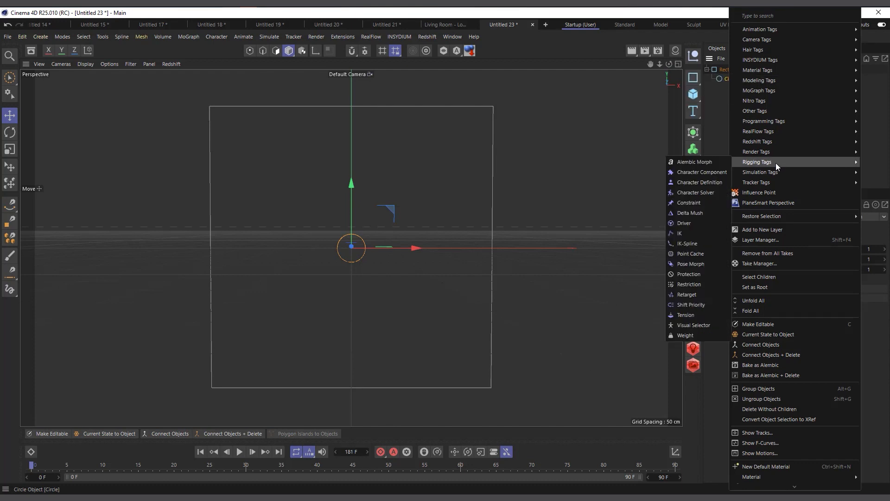
{"action": "left_click", "coordinate": [691, 273]}
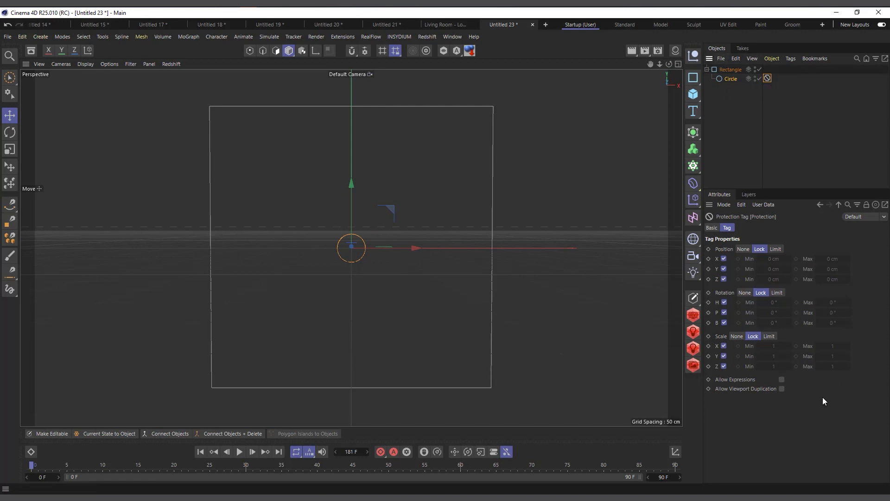
- Set the tag's Position to Limit with X from -180 cm to 180 cm, and slide the circle along X to its maximum
{"action": "left_click", "coordinate": [775, 249]}
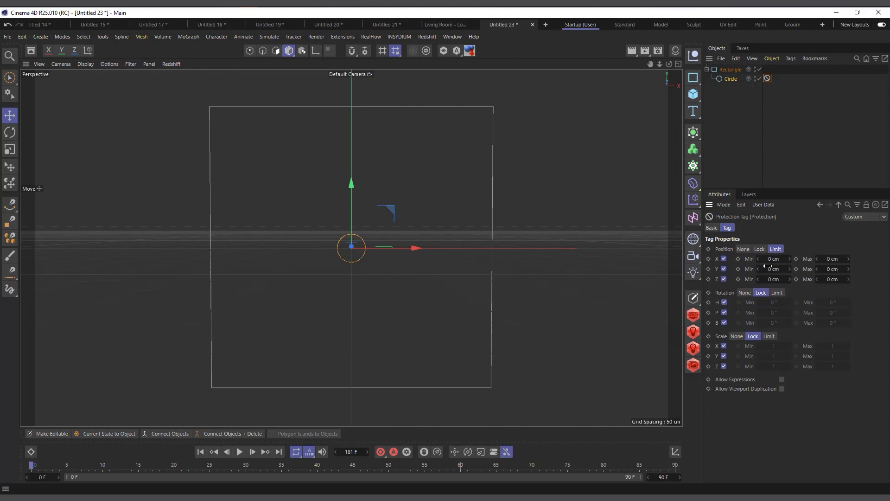
{"action": "left_click", "coordinate": [774, 259]}
{"action": "mouse_move", "coordinate": [770, 261]}
{"action": "left_mouse_down"}
{"action": "mouse_move", "coordinate": [753, 261]}
{"action": "mouse_move", "coordinate": [767, 260]}
{"action": "left_mouse_up"}
{"action": "left_click", "coordinate": [770, 261]}
{"action": "type", "text": "-180"}
{"action": "left_click", "coordinate": [828, 259]}
{"action": "type", "text": "180"}
{"action": "key", "text": "Return"}
{"action": "left_click_drag", "start_coordinate": [405, 247], "coordinate": [591, 273]}
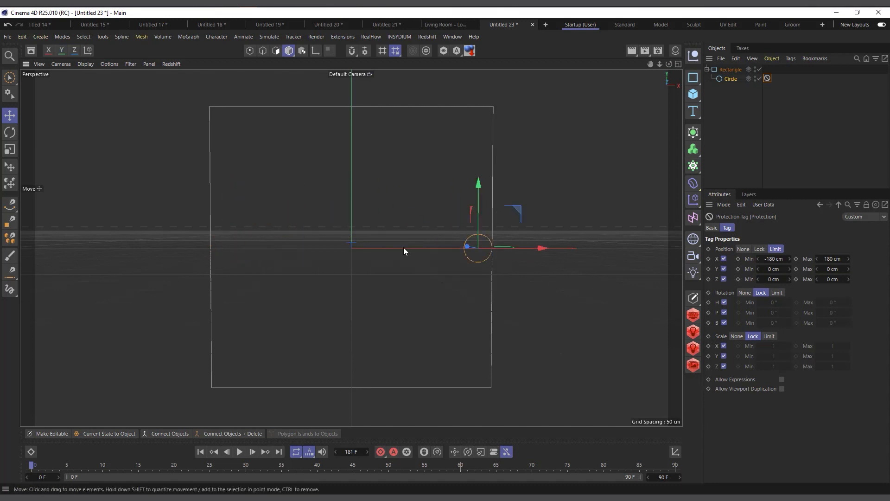
- Limit the circle's Y position to between -180 cm and 180 cm
{"action": "left_click", "coordinate": [777, 270]}
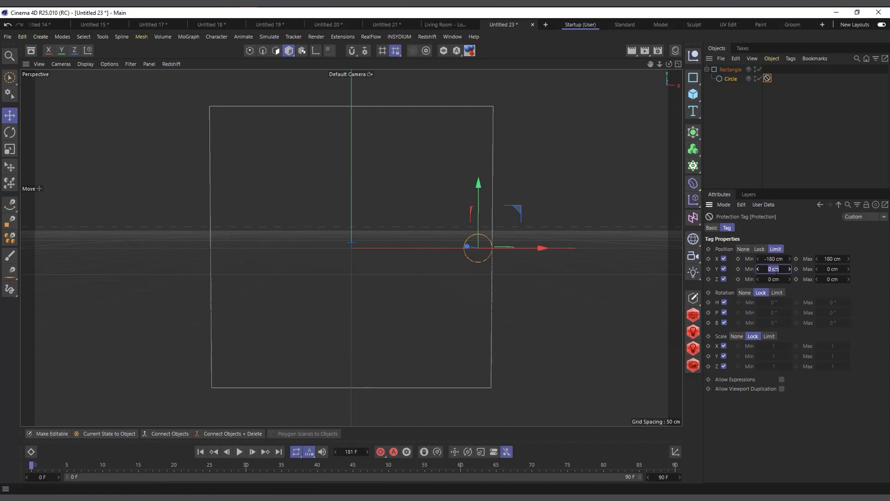
{"action": "type", "text": "-180"}
{"action": "left_click", "coordinate": [833, 269]}
{"action": "type", "text": "1980"}
- Test the limits by moving the circle within the rectangle to X -180 cm and Y about -27 cm
{"action": "left_click_drag", "start_coordinate": [483, 249], "coordinate": [383, 226]}
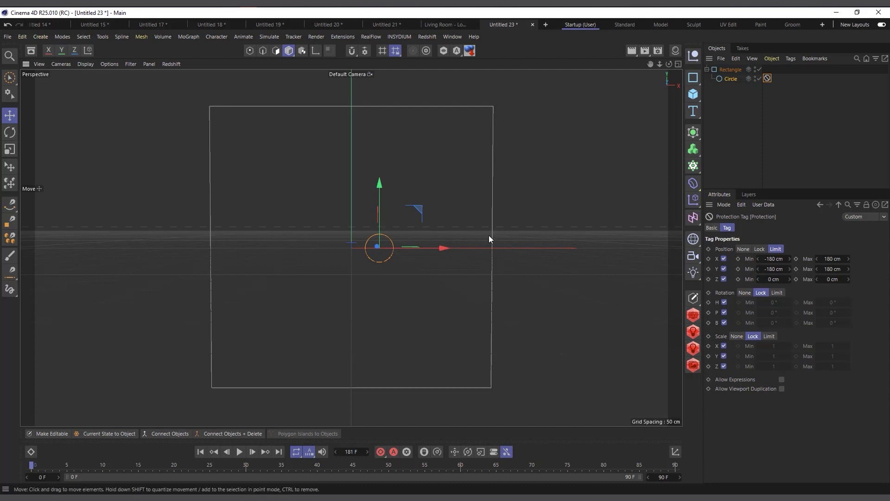
{"action": "left_click", "coordinate": [741, 79]}
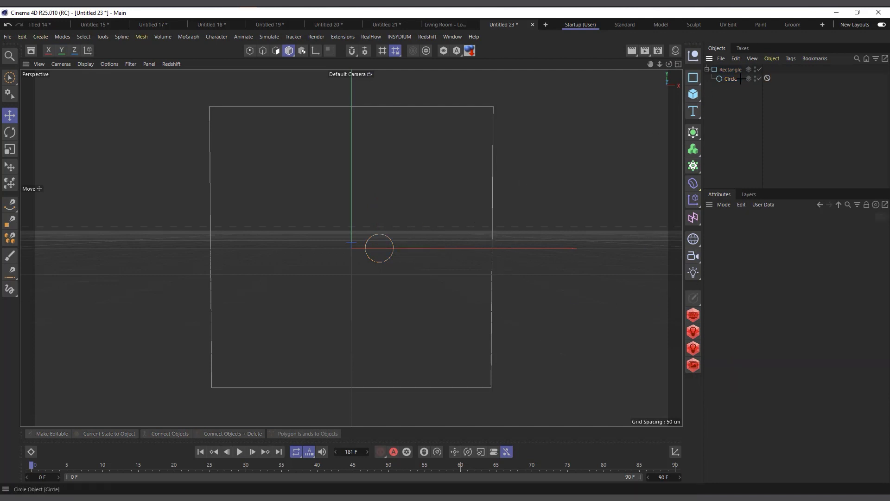
{"action": "left_click", "coordinate": [737, 79]}
{"action": "left_click_drag", "start_coordinate": [411, 211], "coordinate": [235, 236]}
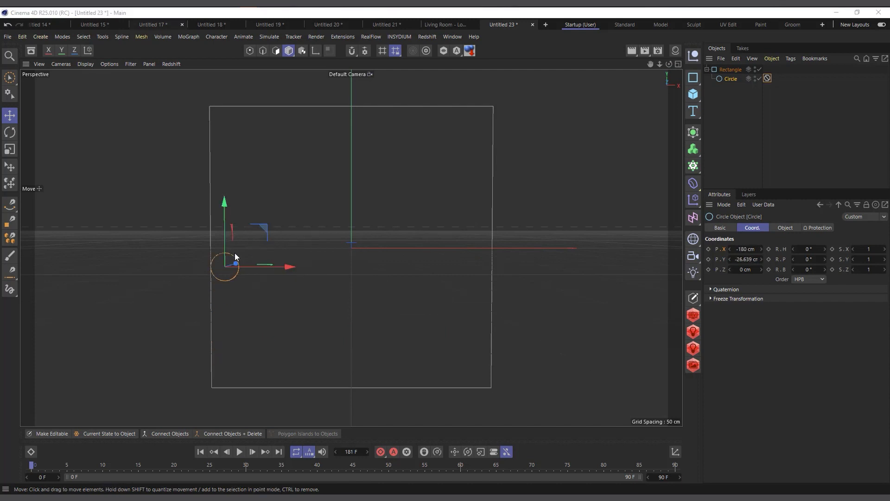